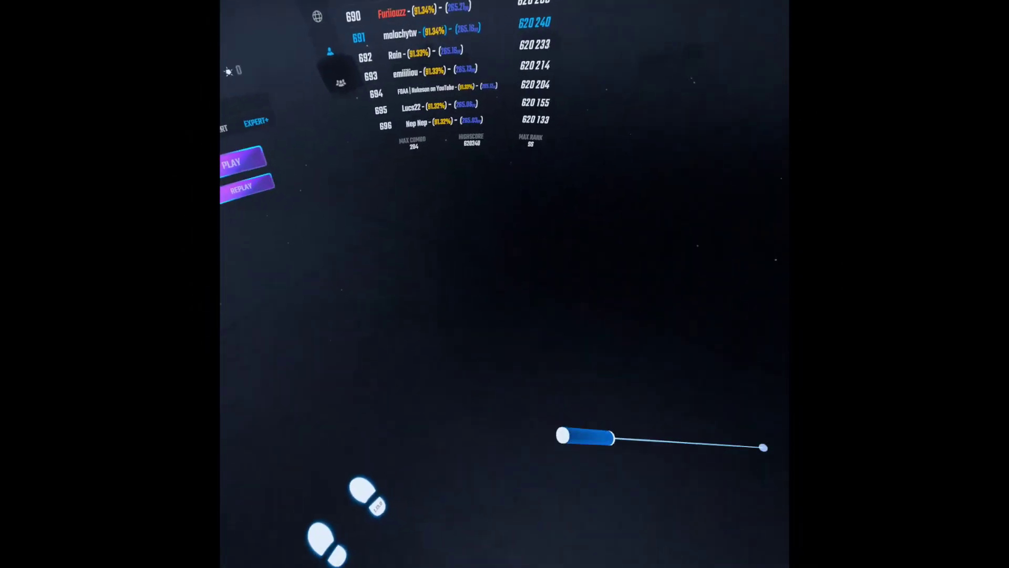
# Play To Be Beautiful on Expert+ for an SS rank and 620,240 points, then continue to song selection
pyautogui.click(521, 183)
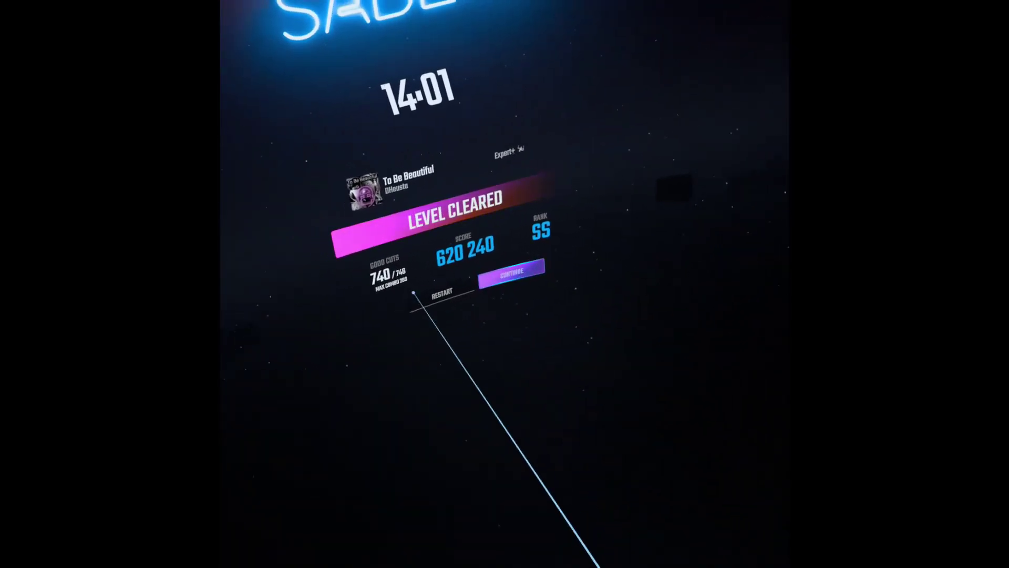
pyautogui.click(421, 305)
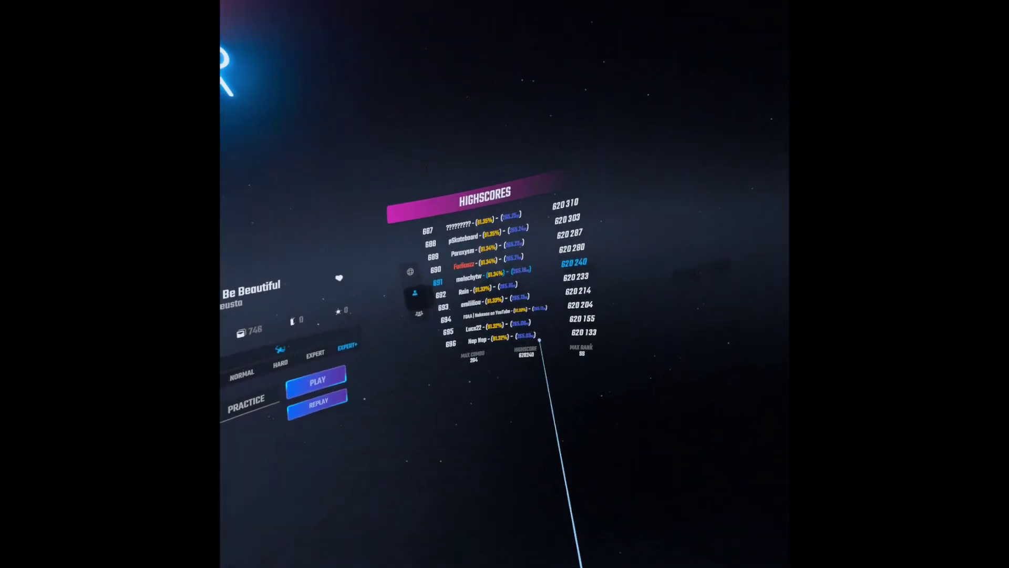